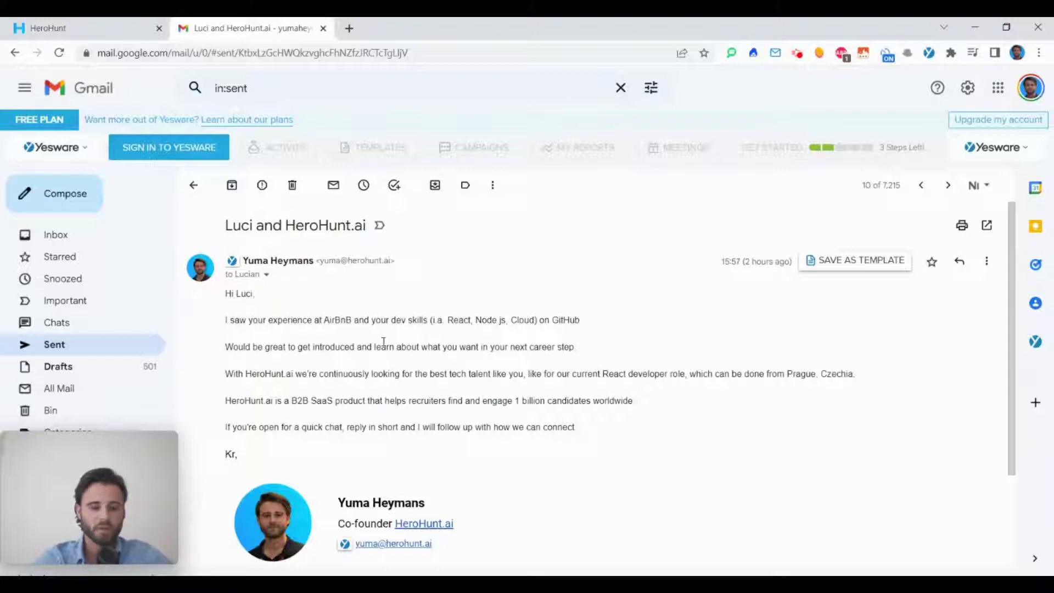
Step: Highlight the personal details in the sent email: Luci, AirBnB, skills, GitHub, React developer, Prague, Czechia
double_click(244, 295)
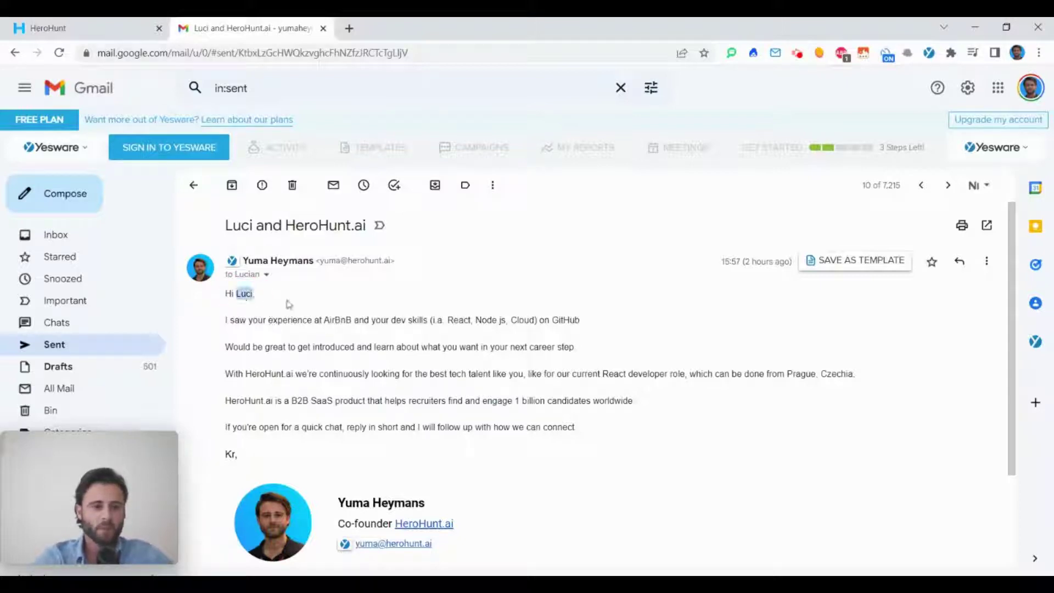
double_click(338, 321)
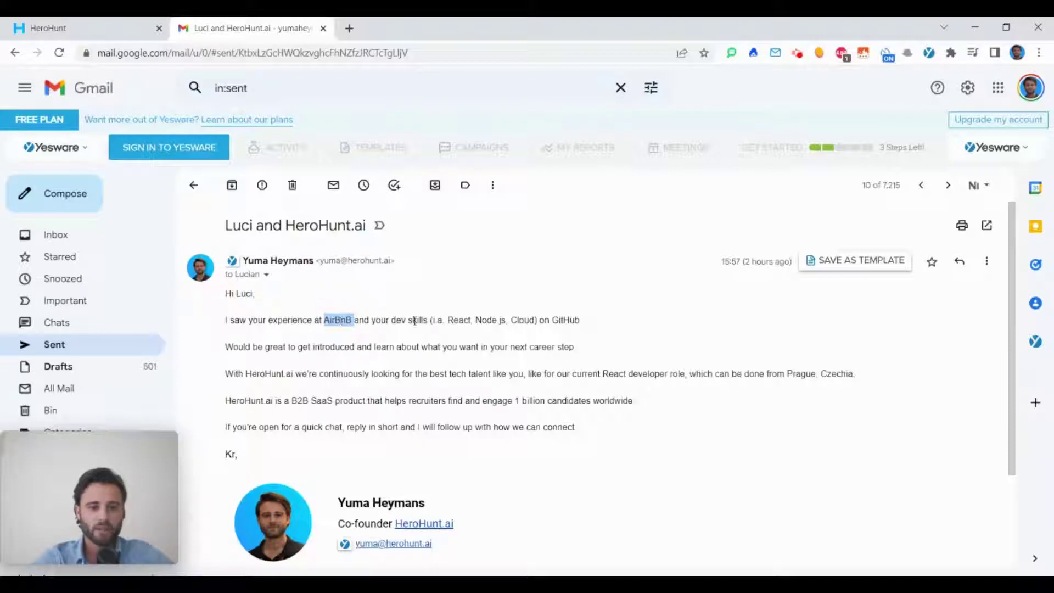
mouse_move(393, 320)
left_mouse_down()
mouse_move(538, 321)
mouse_move(448, 320)
left_mouse_up()
double_click(565, 319)
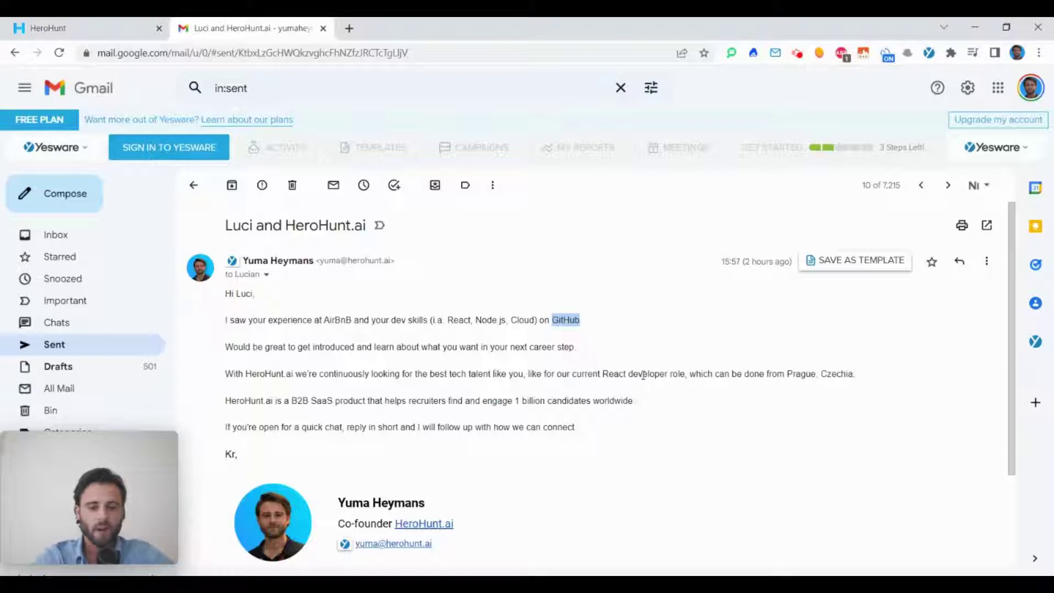
left_click_drag(603, 376, 668, 376)
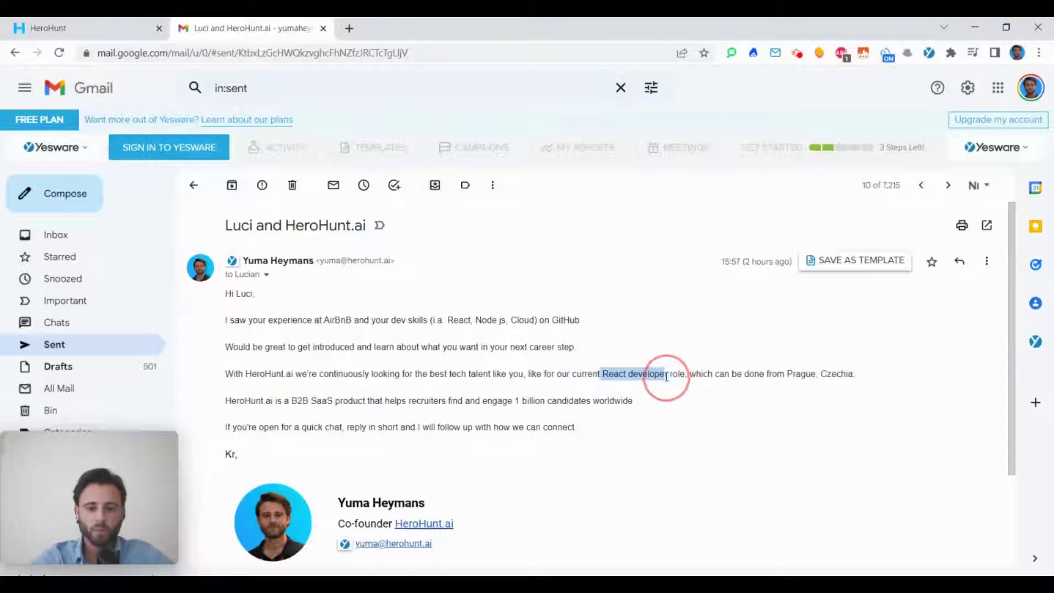
left_click(636, 379)
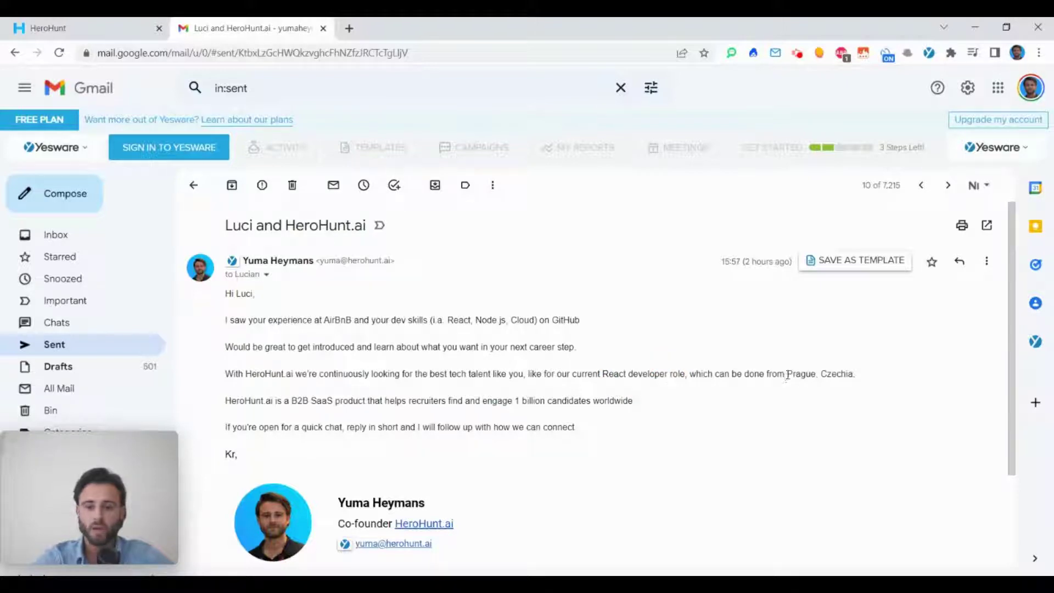
left_click_drag(786, 376, 855, 375)
left_click(838, 376)
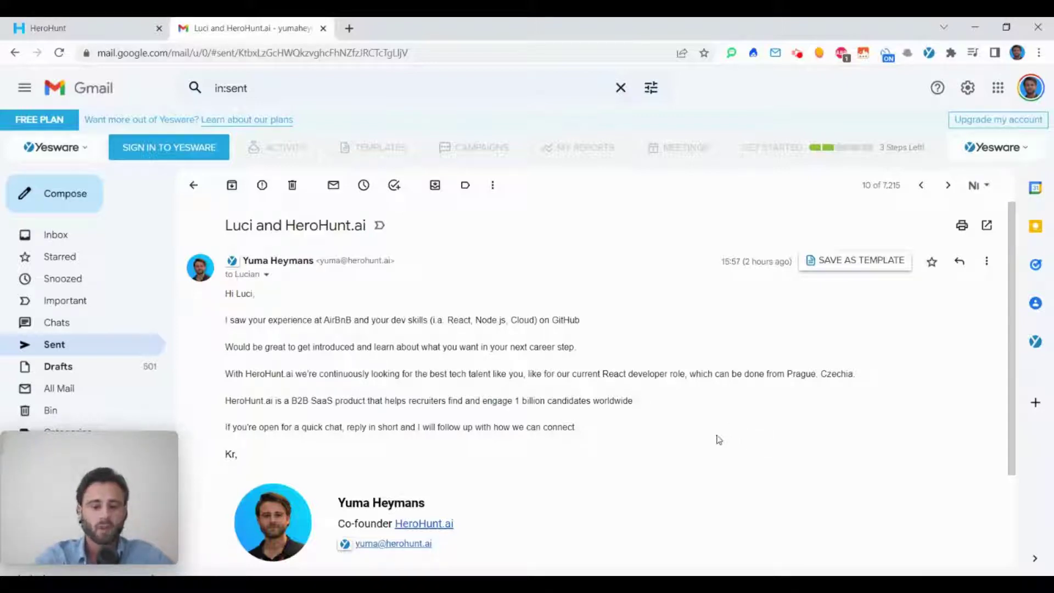
Step: Select the whole message body for copying and switch to the HeroHunt tab
mouse_move(694, 432)
left_mouse_down()
mouse_move(629, 400)
mouse_move(223, 297)
left_mouse_up()
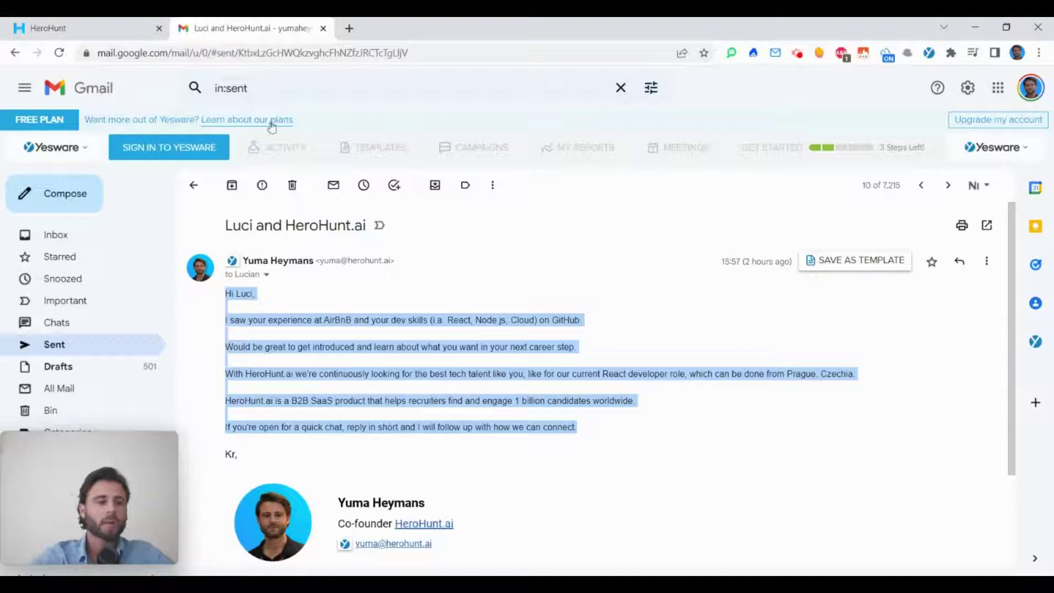
left_click(98, 27)
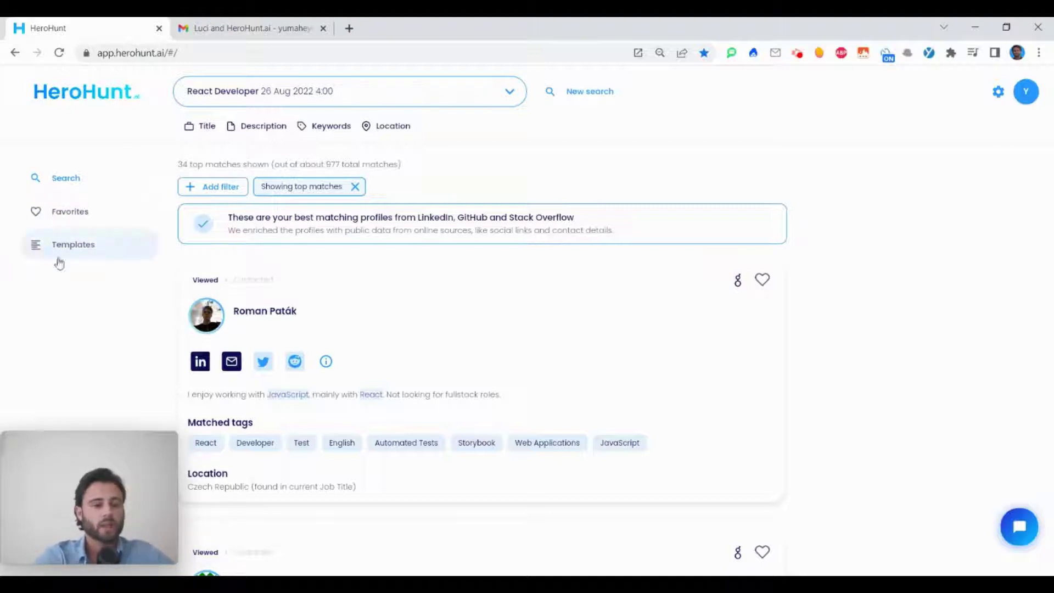
Step: Start a new template in Templates named React developer
left_click(73, 244)
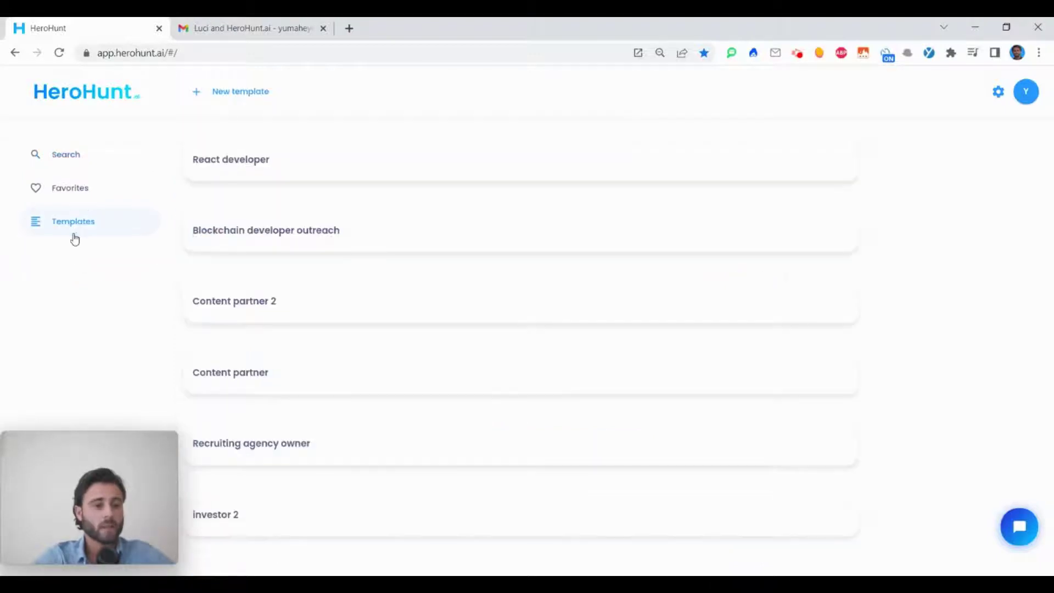
left_click(241, 92)
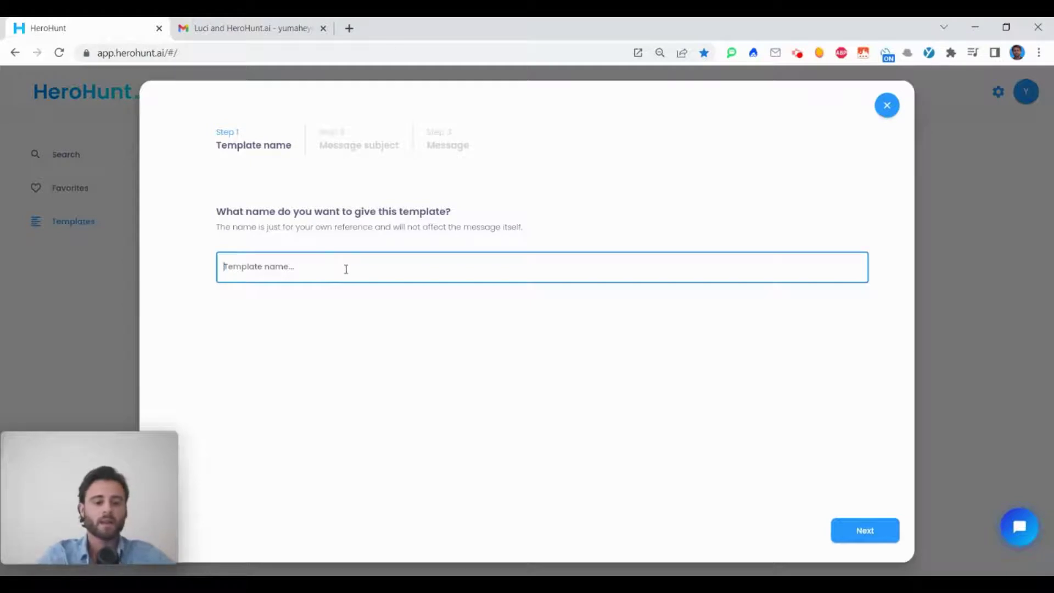
type("React")
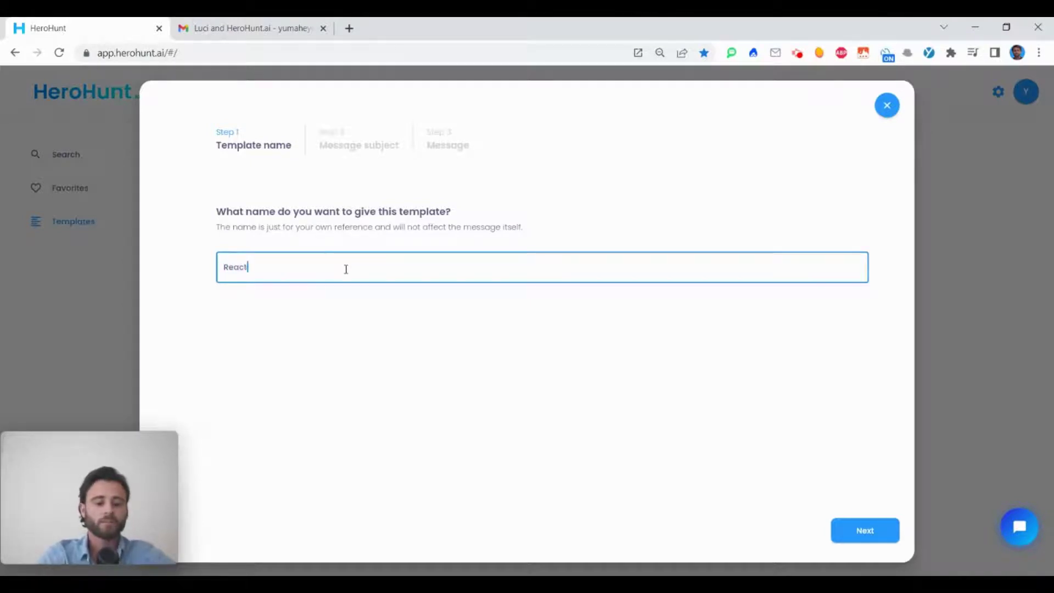
type(" developer")
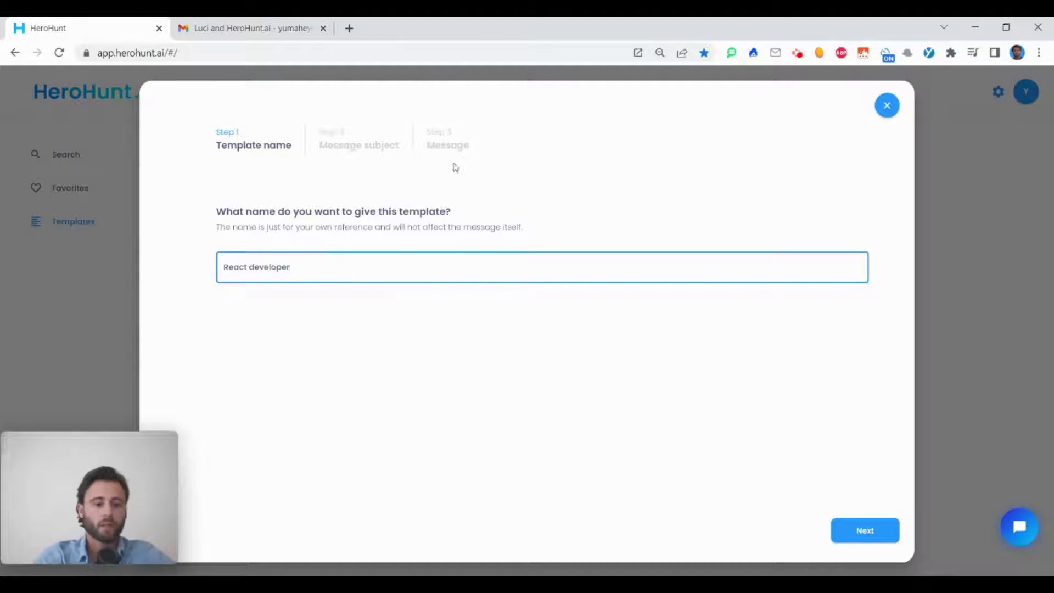
left_click(875, 535)
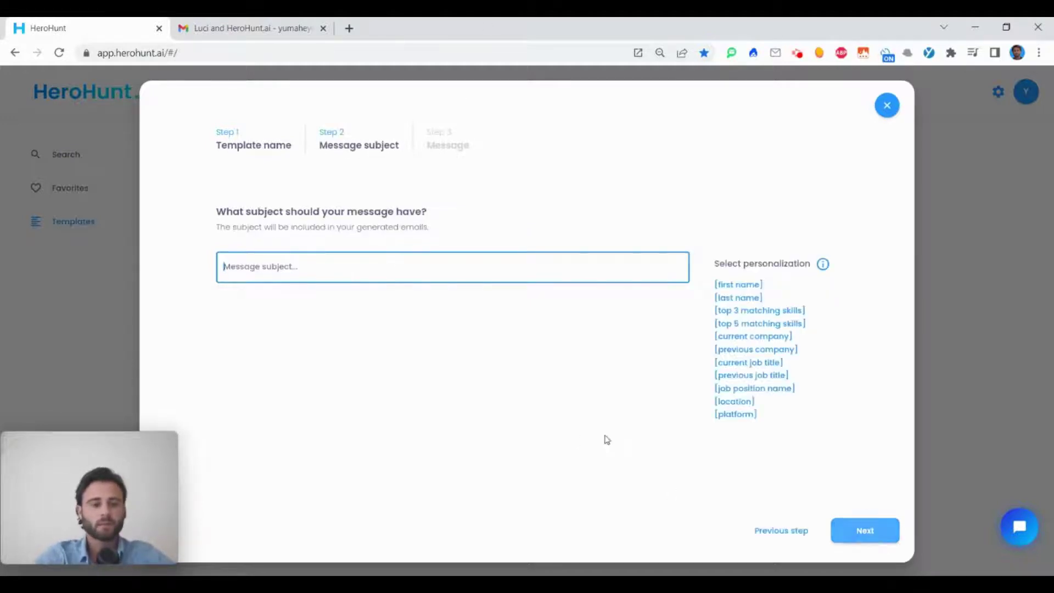
Step: Set the subject to '[first name] and HeroHunt.ai' using the first name tag
left_click(401, 266)
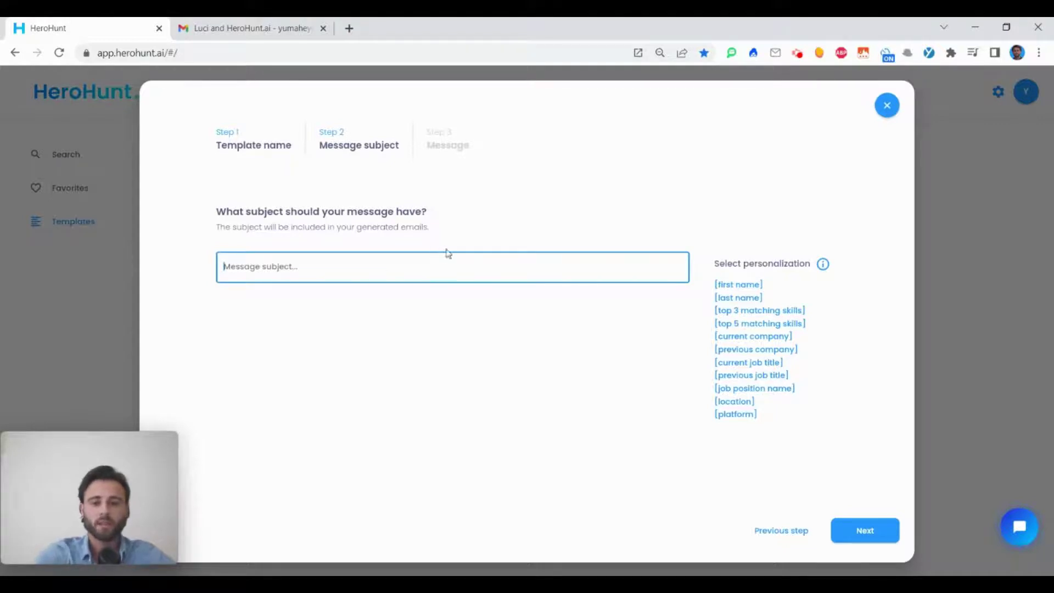
left_click(739, 285)
left_click(460, 274)
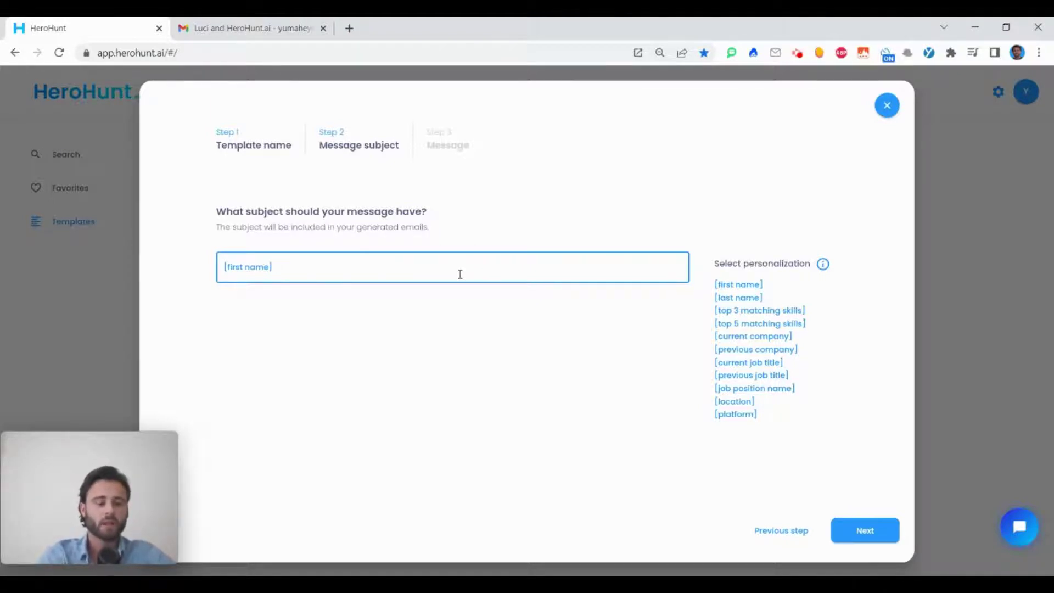
type("and ")
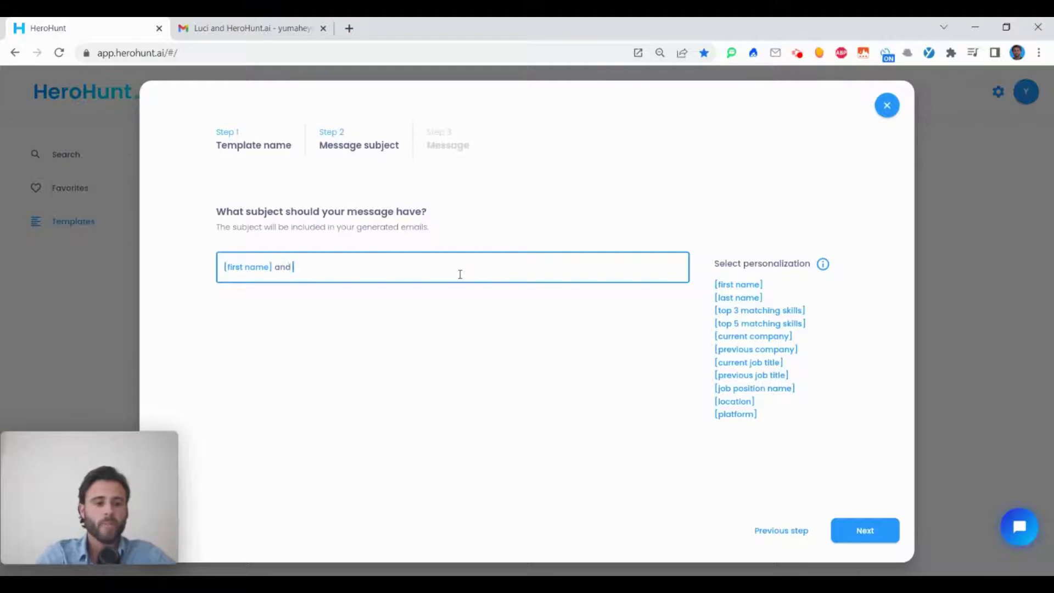
type("HeroHunt.ai")
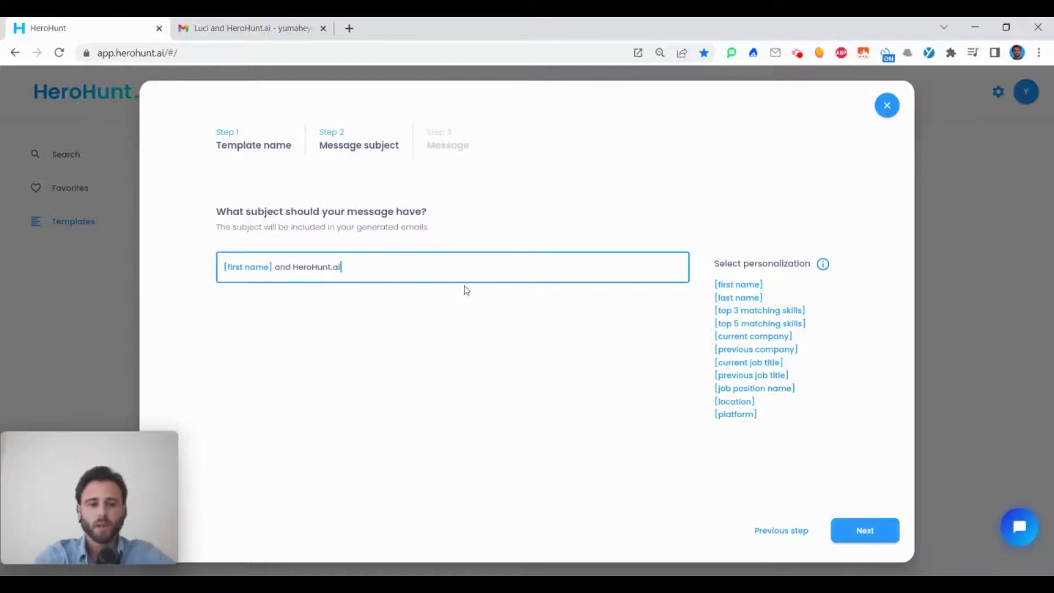
left_click(865, 531)
Step: Paste the copied Luci outreach email into the template message body
left_click(490, 345)
type("Hi Luci,  I saw your experience at AirBnB and your dev skills (i.a. React, Node.js, Cloud) on GitHub.  Would be great to get introduced and learn about what you want in your next career step.  With HeroHunt.ai we’re continuously looking for the best tech talent like you, like for our current React developer role, which can be done from Prague, Czechia.  HeroHunt.ai is a B2B SaaS product that helps recruiters find and engage 1 billion candidates worldwide.  If you’re open for a quick chat, reply in short and I will follow up with how we can connect.")
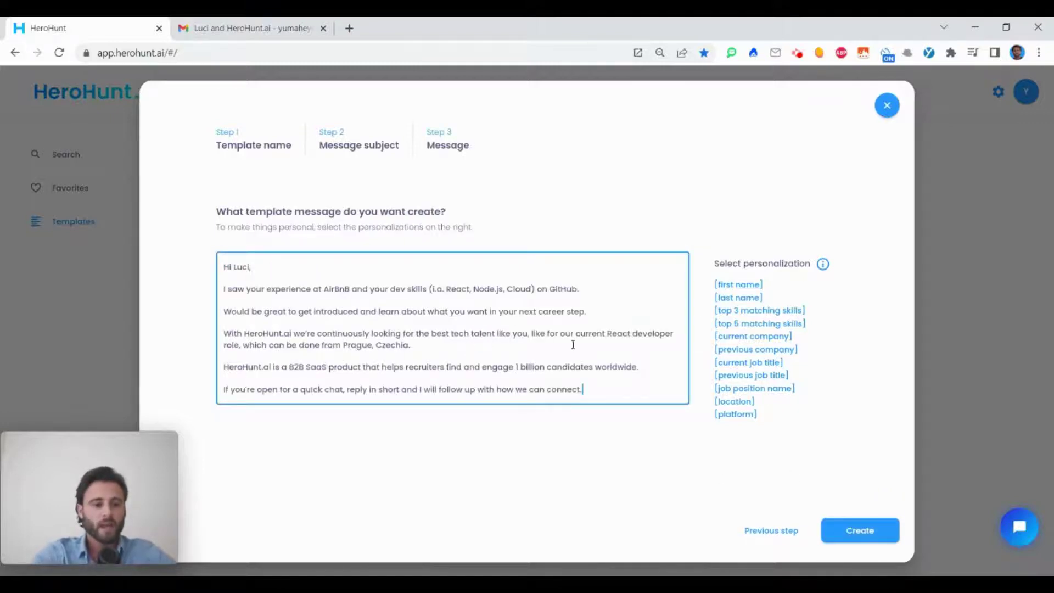
left_click_drag(584, 390, 174, 260)
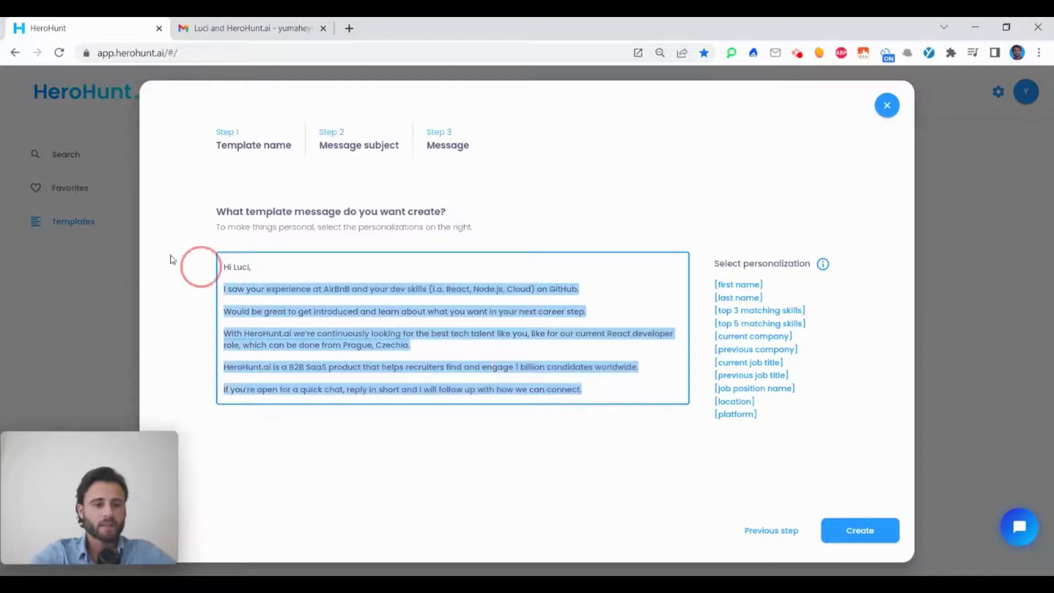
left_click(387, 321)
left_click(476, 342)
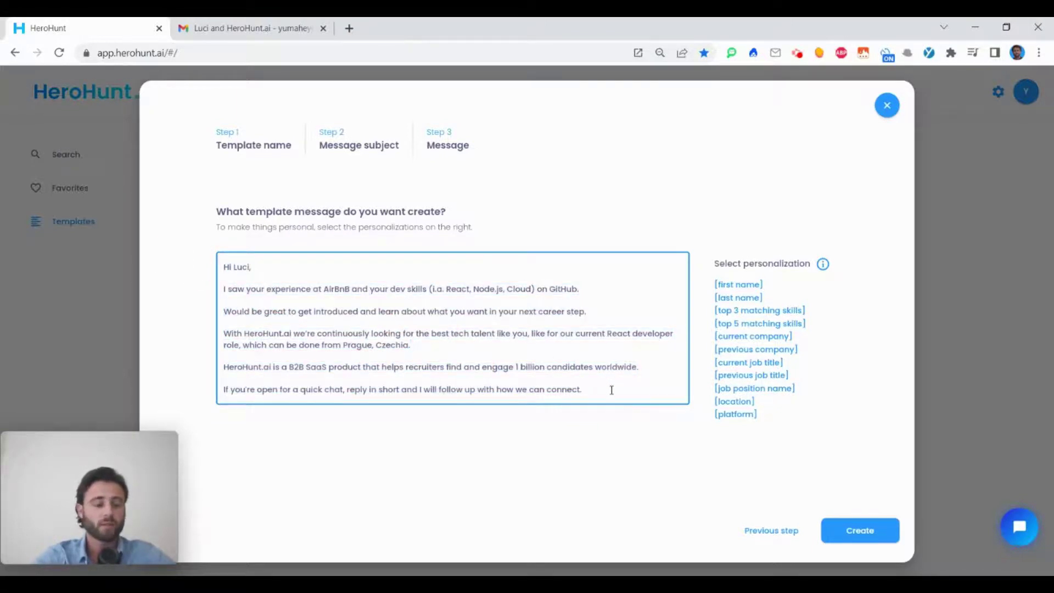
Step: Replace the greeting name with the first name tag and AirBnB with the current company tag
double_click(242, 267)
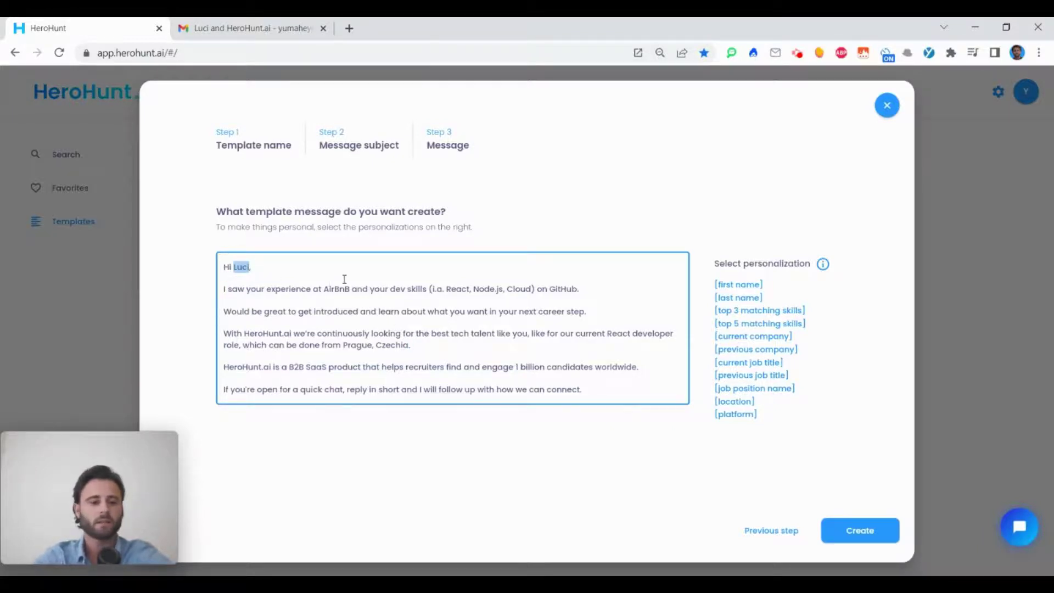
key("BackSpace")
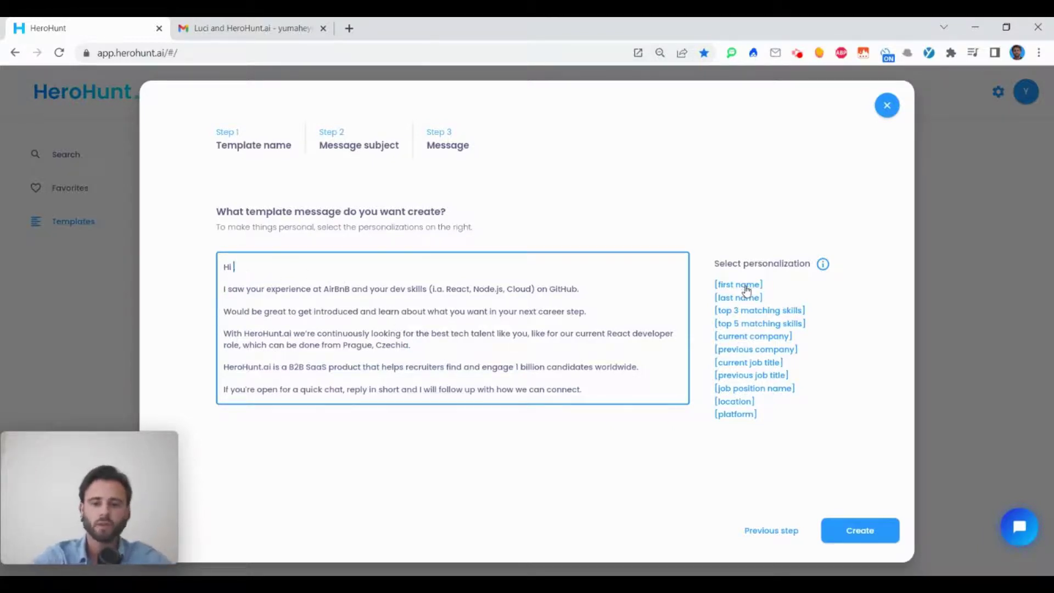
left_click(738, 284)
double_click(332, 289)
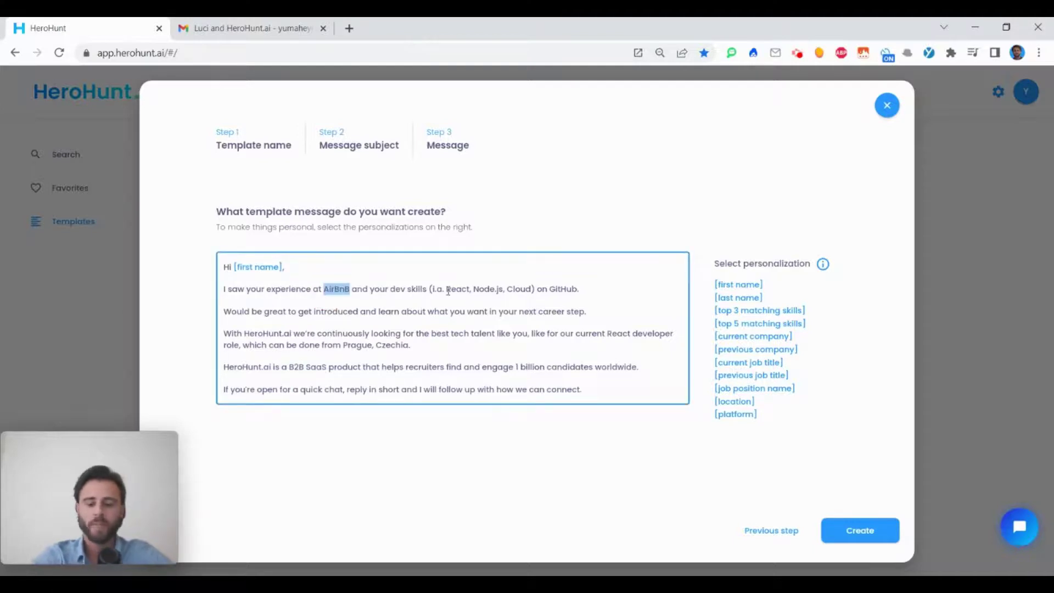
key("BackSpace")
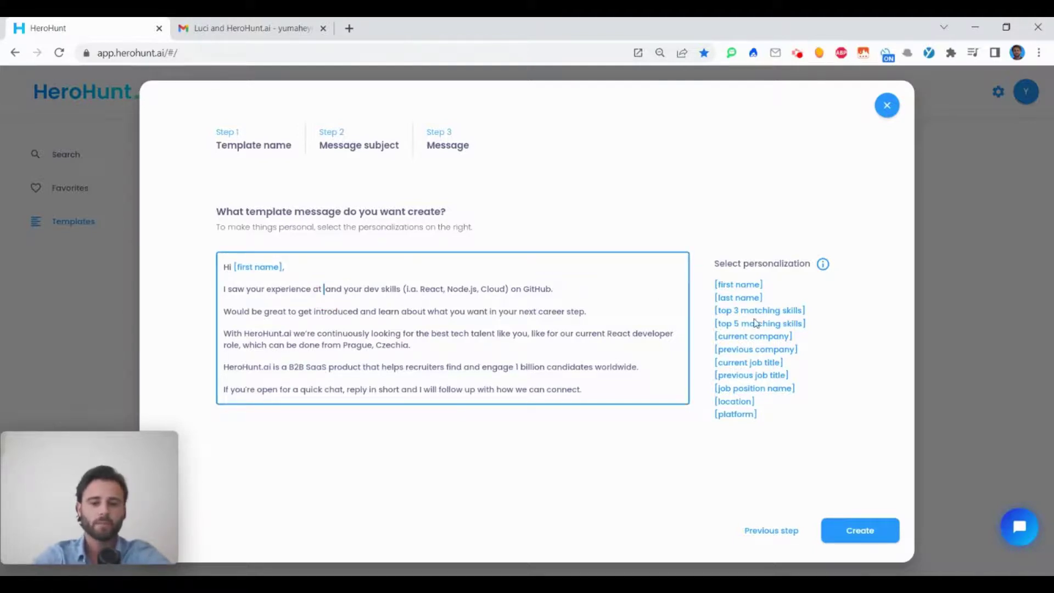
left_click(753, 336)
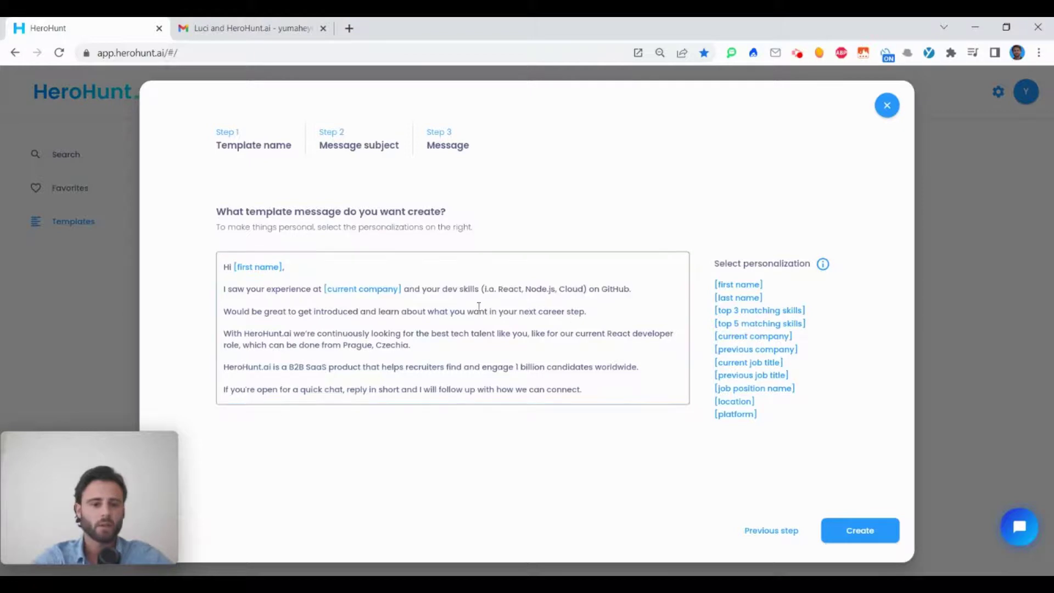
Step: Replace the skills list with the top 3 matching skills tag and GitHub with the platform tag
left_click(445, 289)
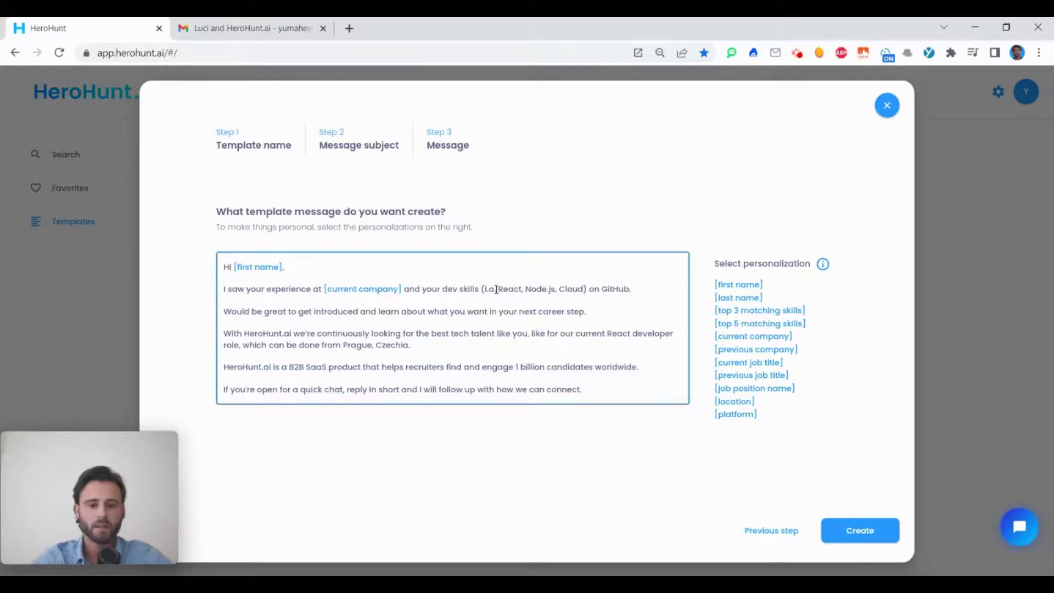
key("ctrl+shift+Right")
key("ctrl+shift+Right")
key("ctrl+shift+Right")
key("ctrl+shift+Right")
key("ctrl+shift+Right")
key("ctrl+shift+Right")
key("BackSpace")
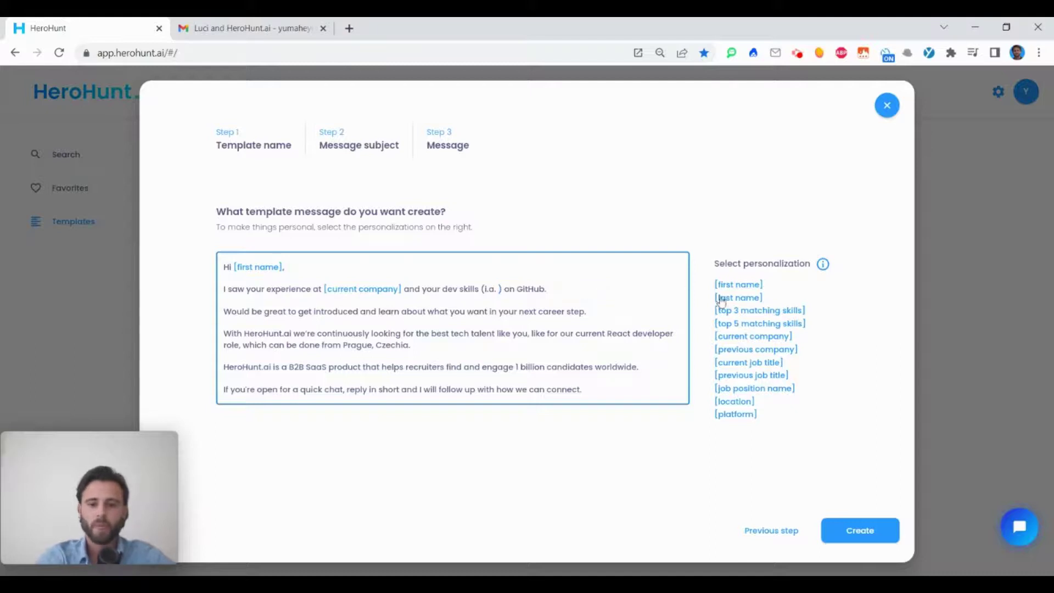
left_click(731, 312)
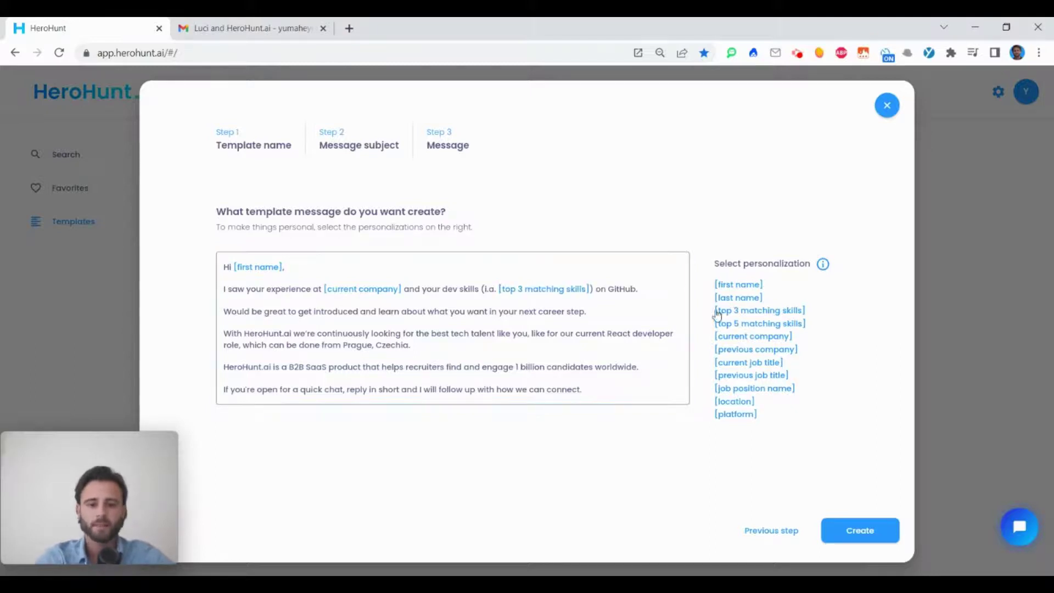
double_click(619, 290)
key("BackSpace")
left_click(736, 414)
left_click(403, 343)
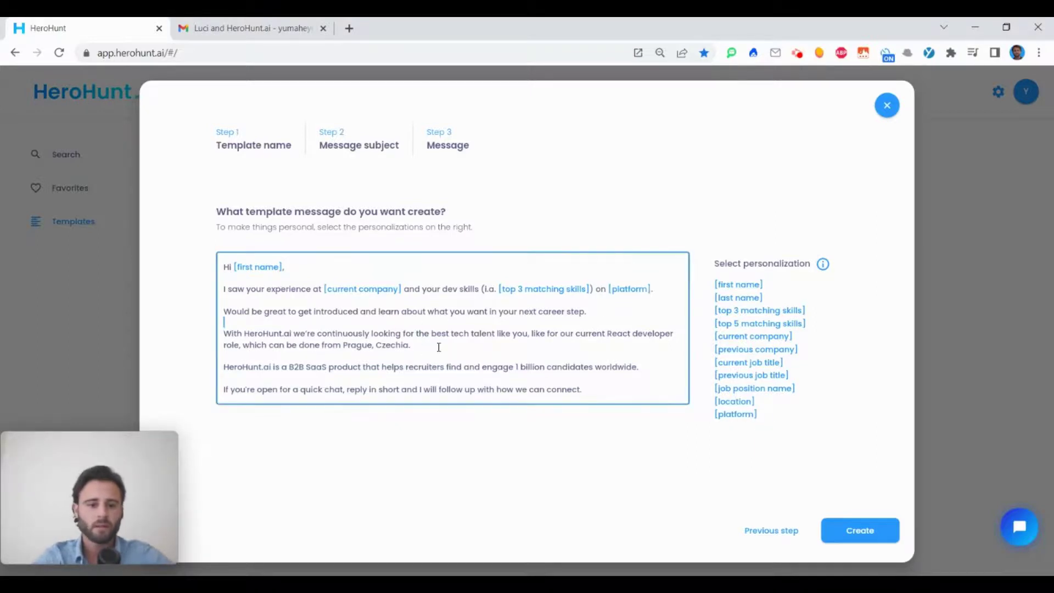
Step: Replace React developer with the job position name tag and Prague, Czechia with the location tag
double_click(607, 334)
left_click(673, 334, "shift")
key("BackSpace")
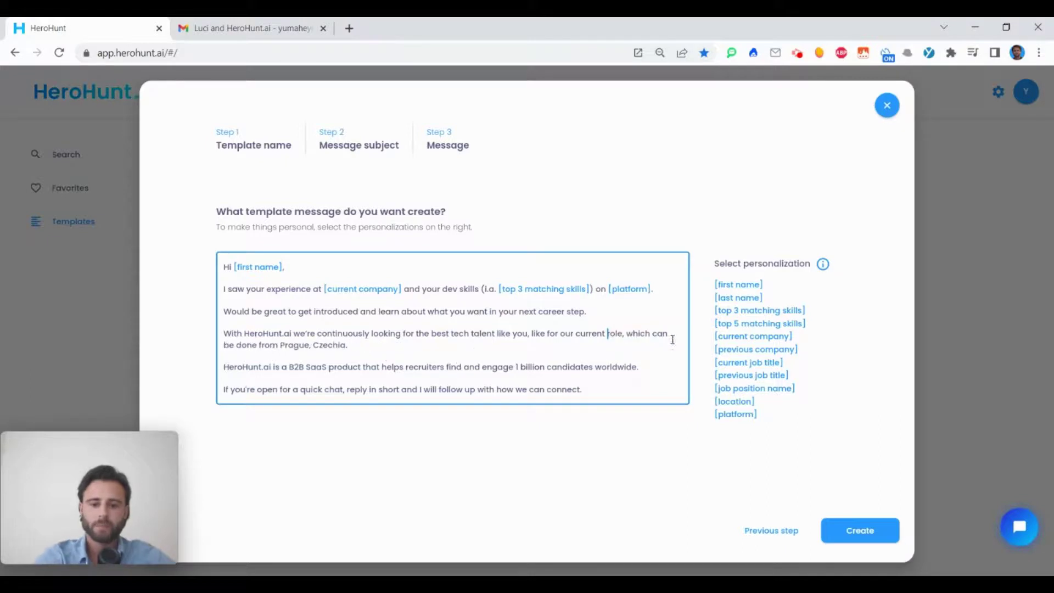
left_click(755, 389)
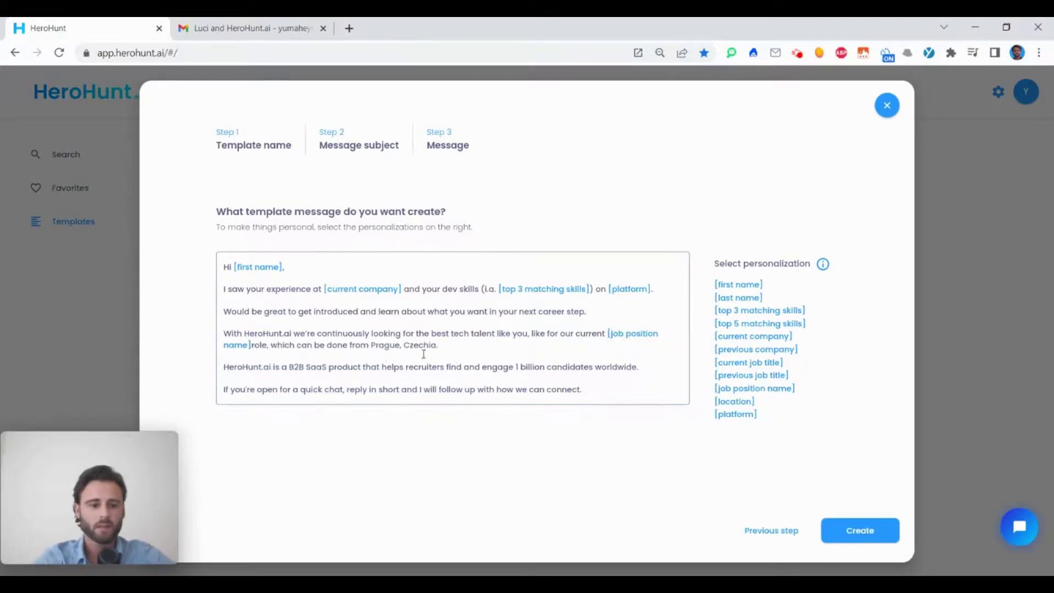
left_click(251, 343)
left_click(408, 346)
left_click(370, 345)
left_click_drag(373, 344, 439, 345)
key("BackSpace")
left_click(734, 401)
left_click(574, 389)
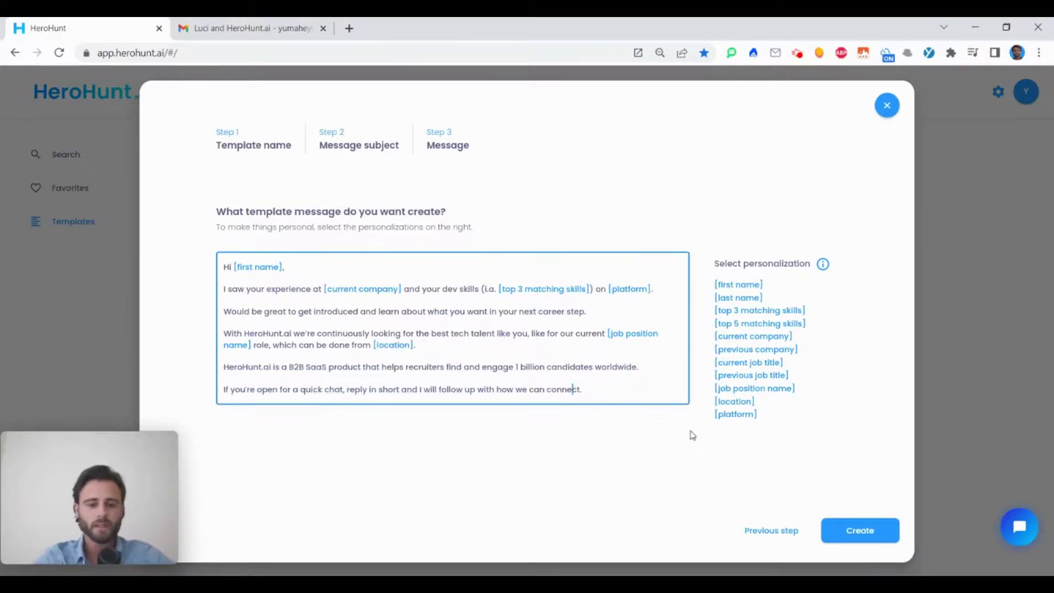
Step: Create the template, expand it in the Templates list, then return to the candidate search results
left_click(859, 530)
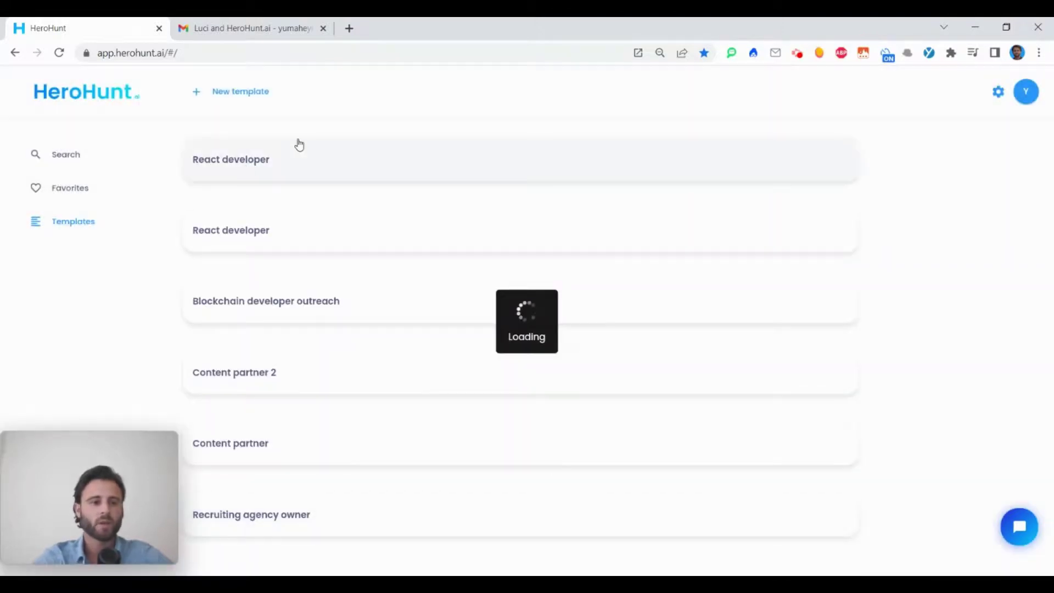
left_click(298, 159)
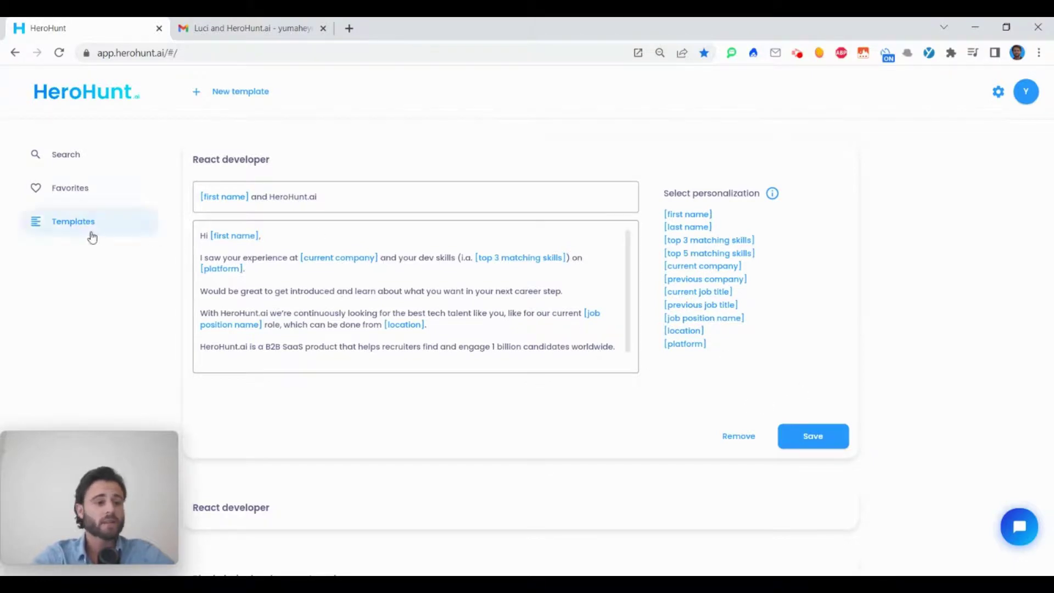
left_click(83, 154)
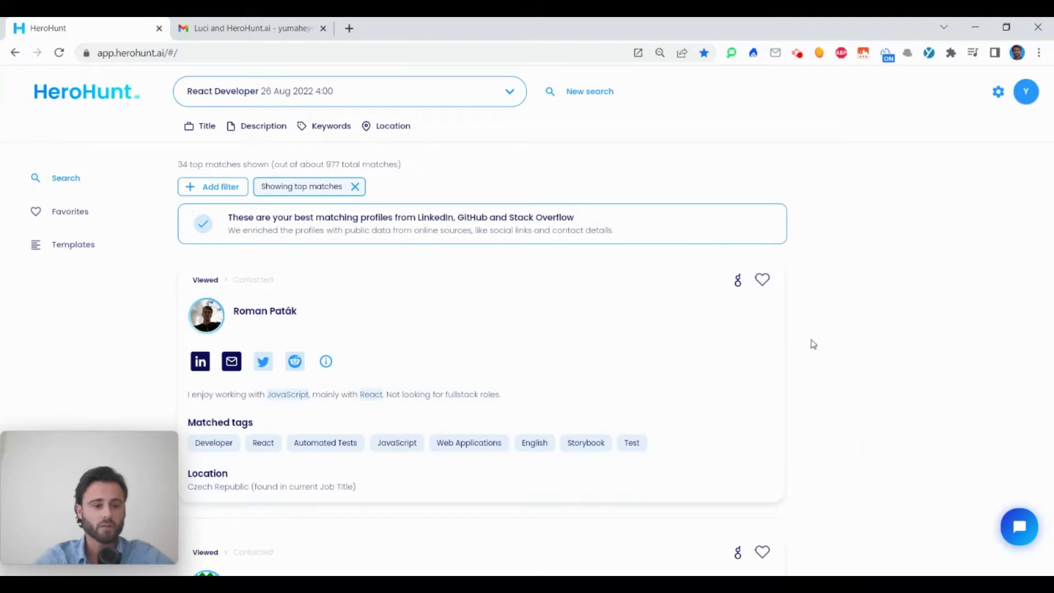
left_click(508, 346)
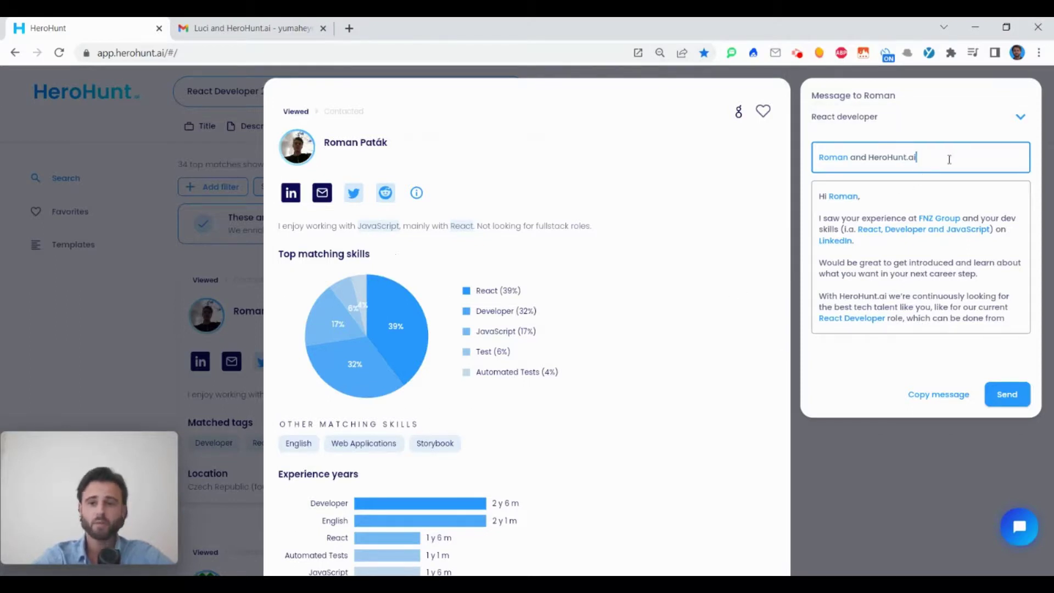
left_click(928, 193)
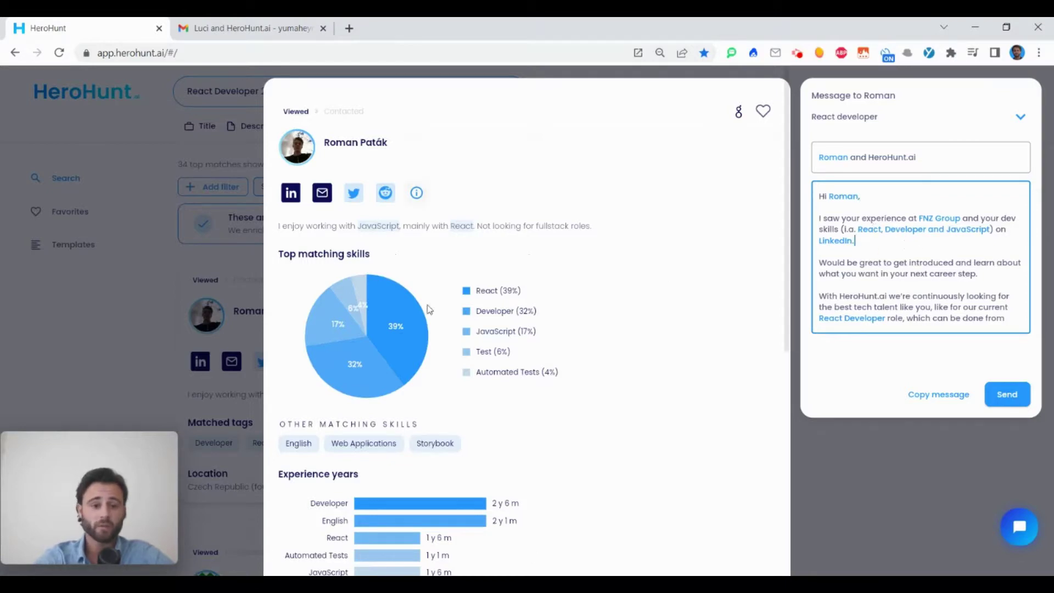
scroll(495, 449, "down", 5)
scroll(502, 436, "down", 2)
scroll(511, 429, "up", 8)
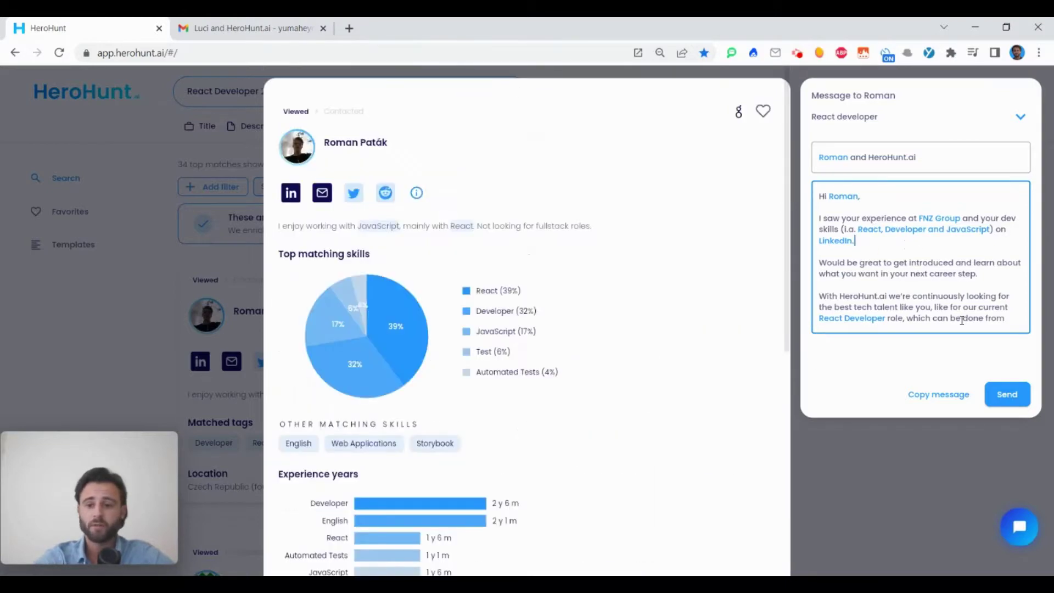